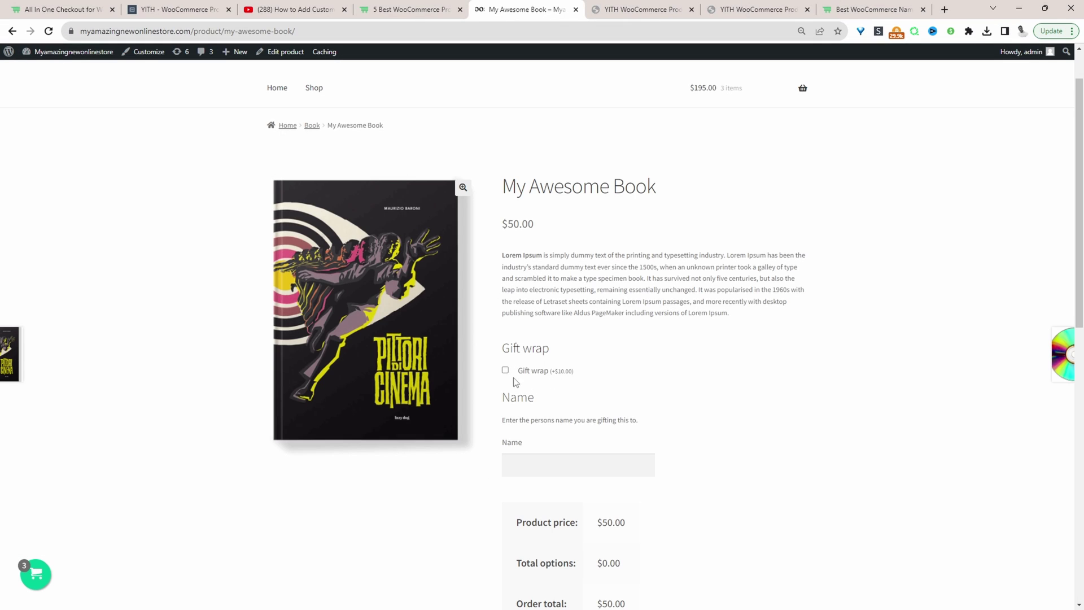
Tick Gift wrap on My Awesome Book for a $60.00 total and enter the recipient's name
click(505, 371)
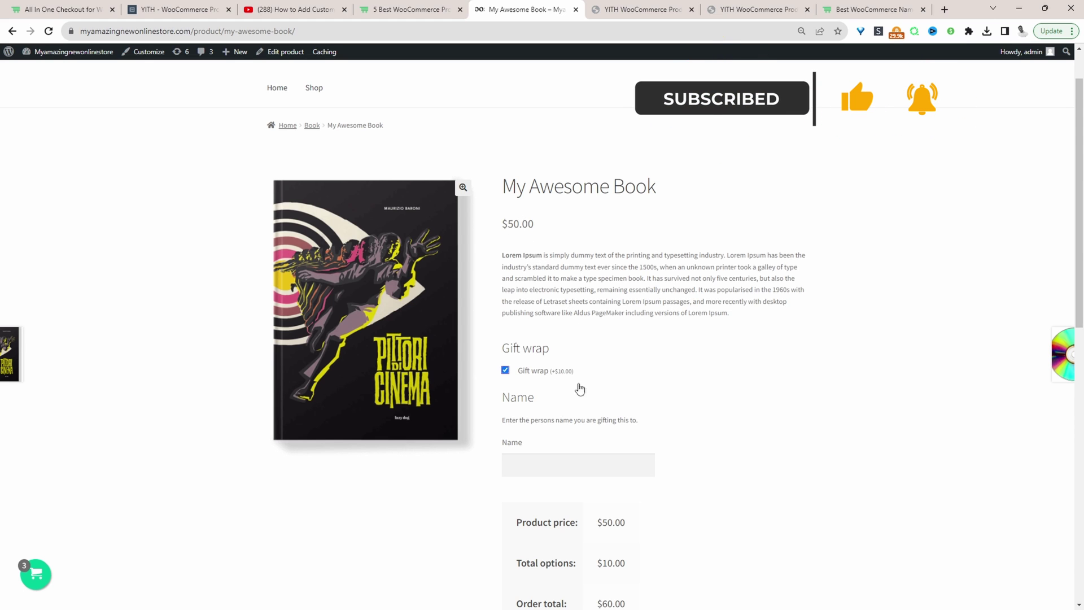
scroll(580, 389, down, 2)
click(578, 378)
text(B)
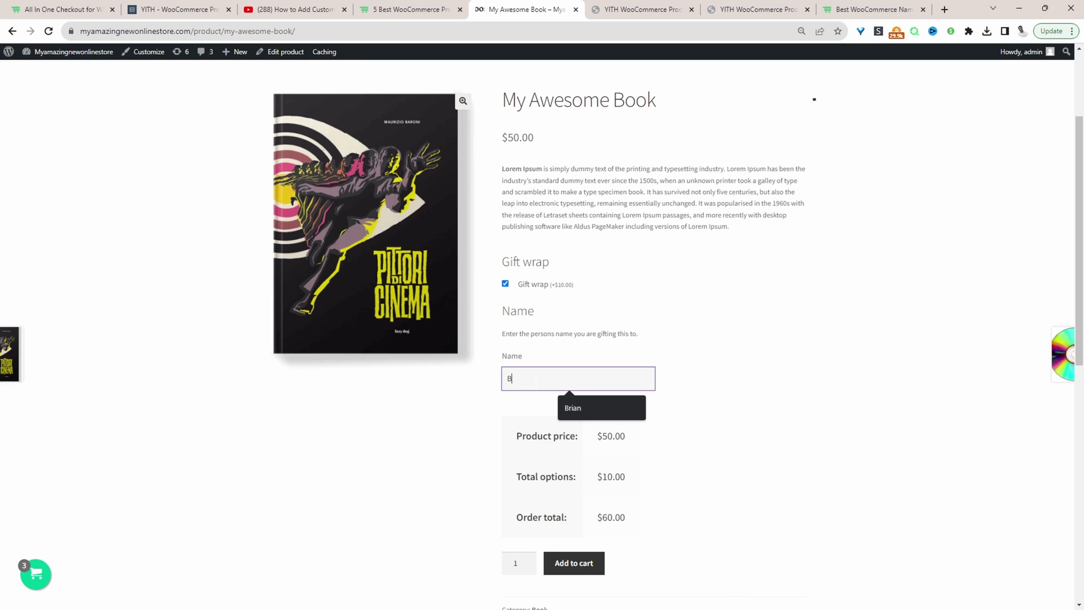
text(rian)
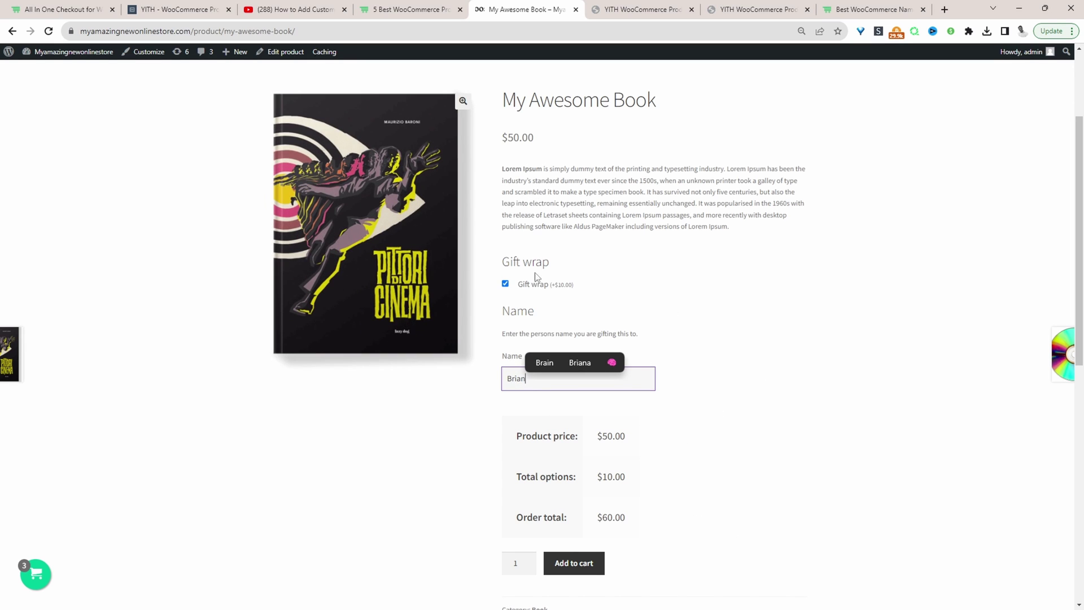
click(765, 445)
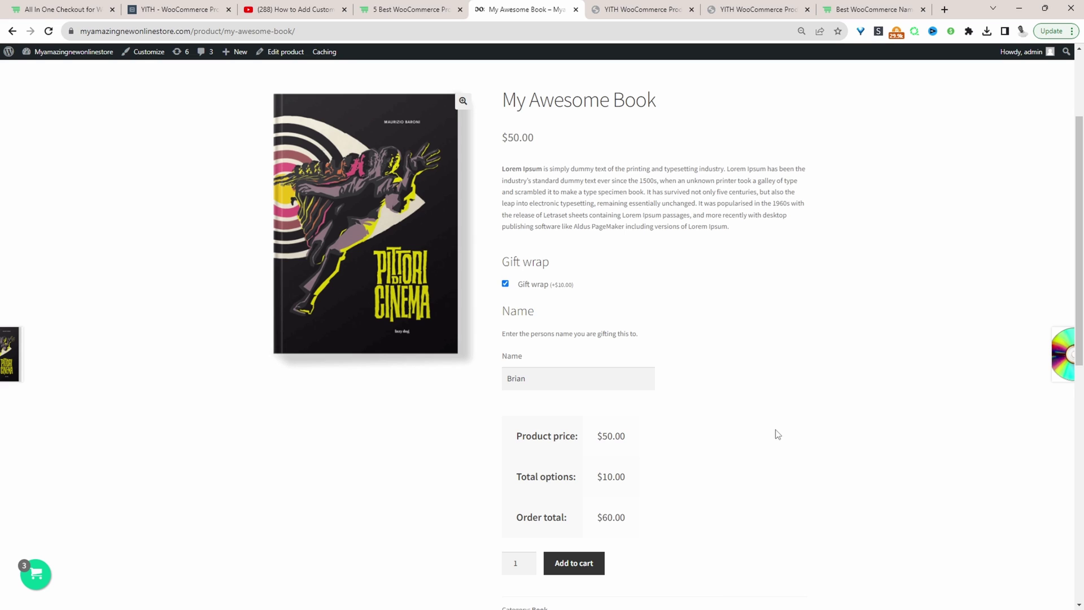
key(ctrl+shift+Tab)
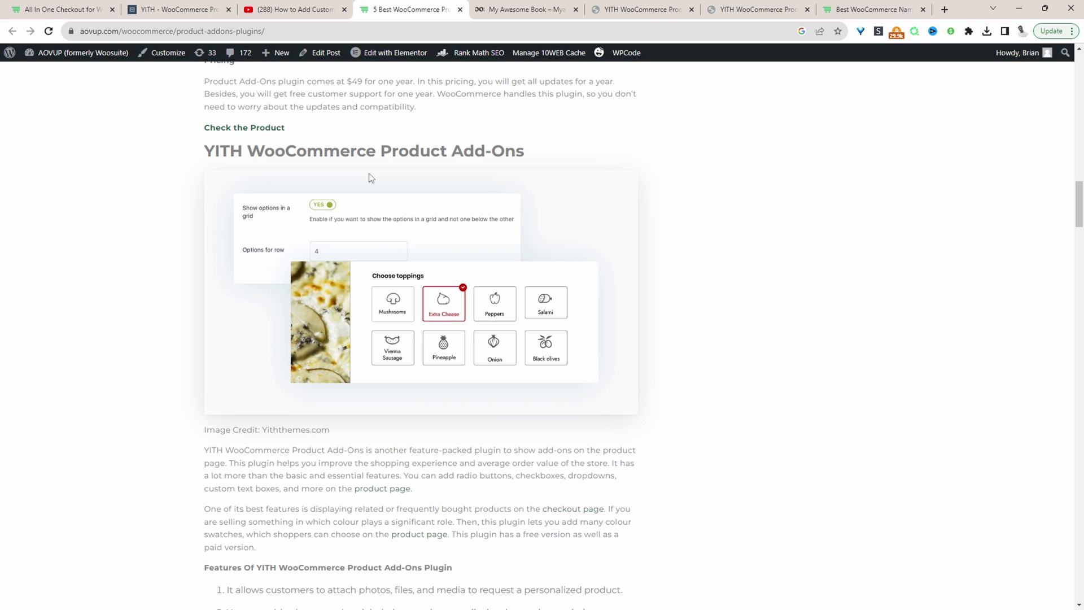
Scroll through the YITH and Add-Ons Ultimate sections of the plugin comparison article
scroll(444, 308, down, 7)
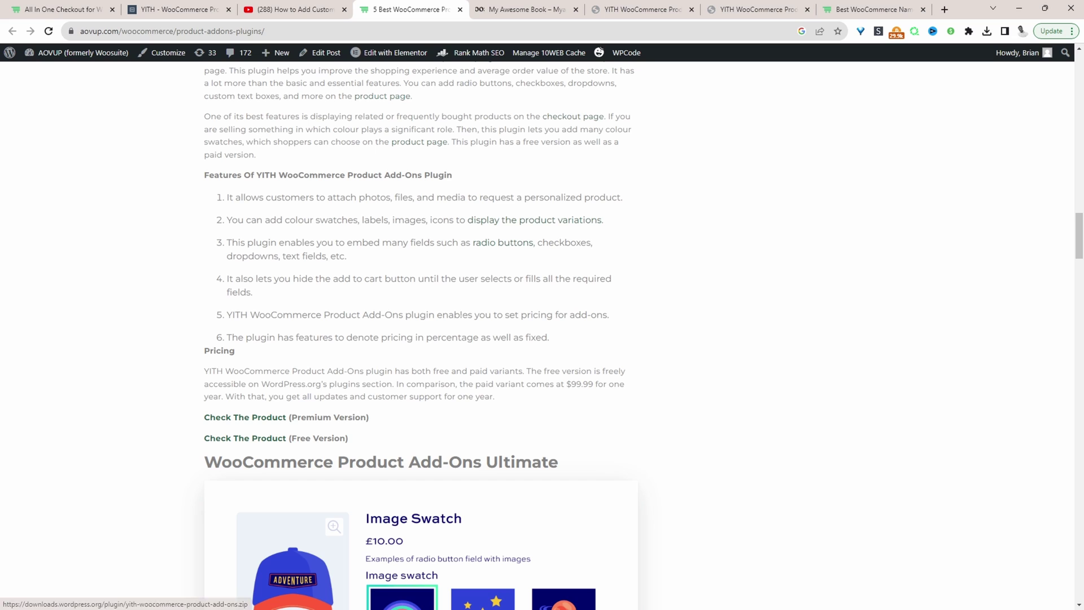
scroll(398, 359, down, 6)
scroll(414, 369, down, 5)
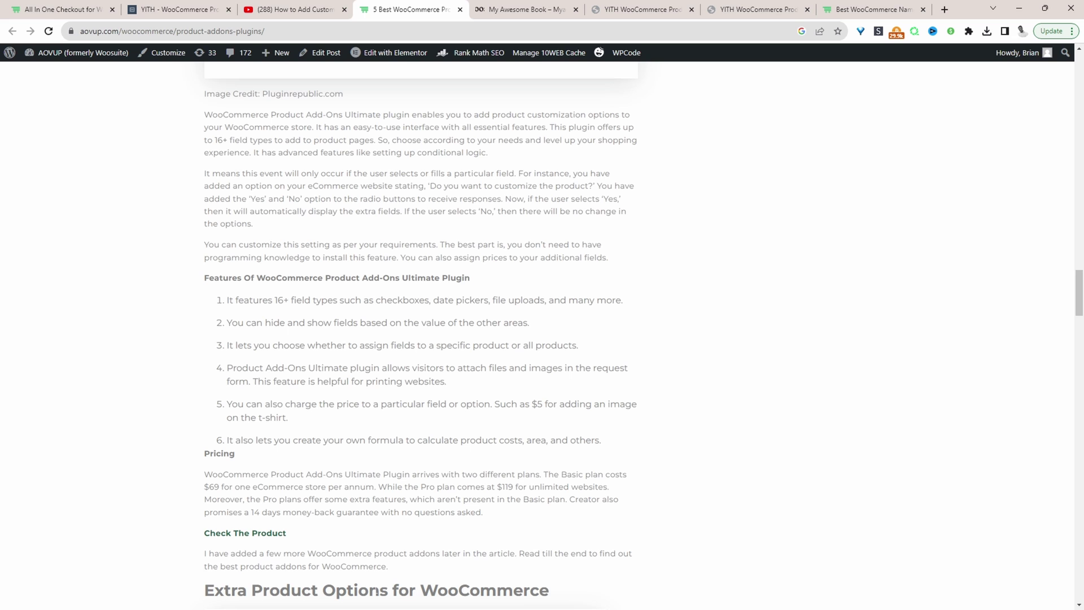
scroll(227, 577, up, 12)
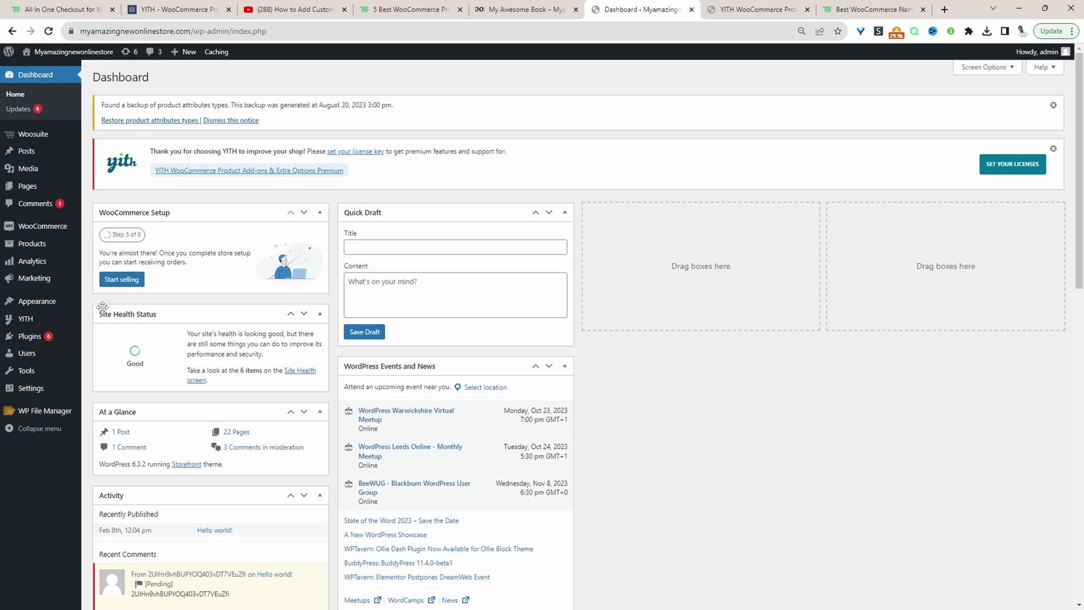
Go to YITH Product Add-ons & Extra Options and edit the gift options block
mouse_move(45, 337)
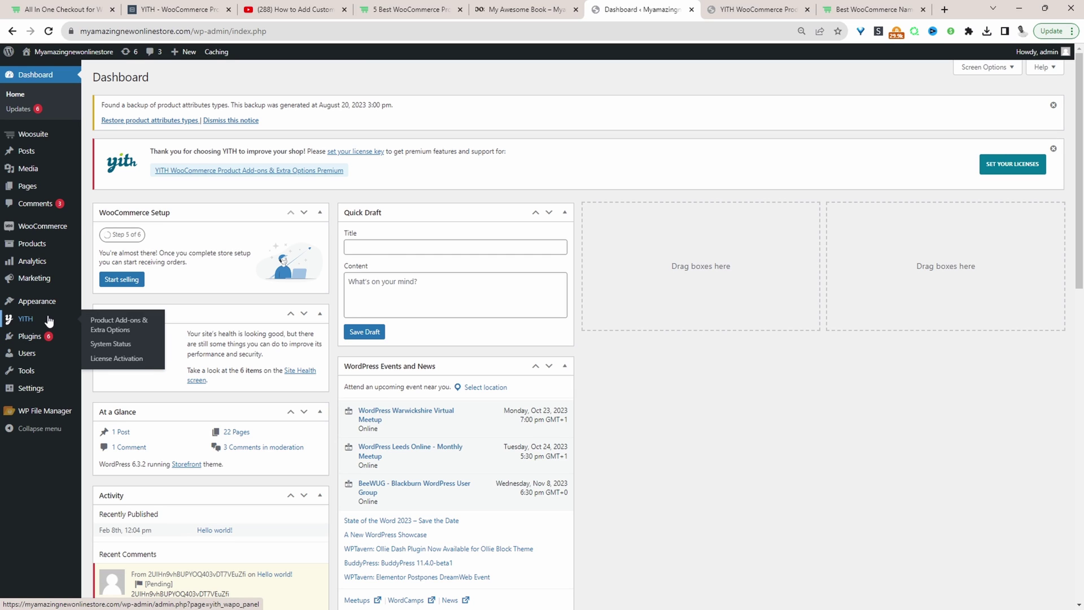
click(117, 326)
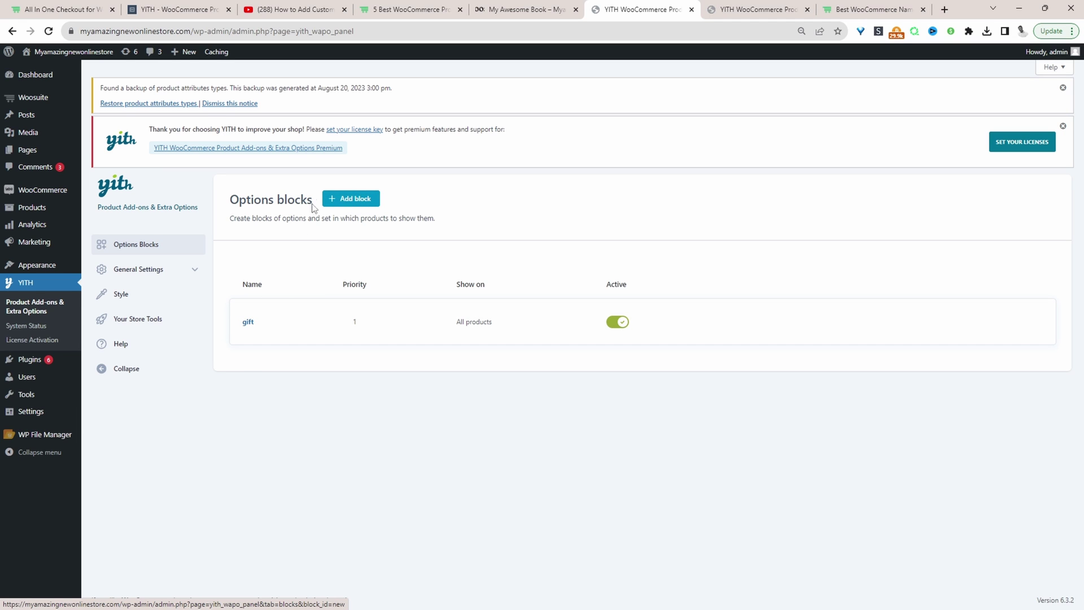
mouse_move(289, 328)
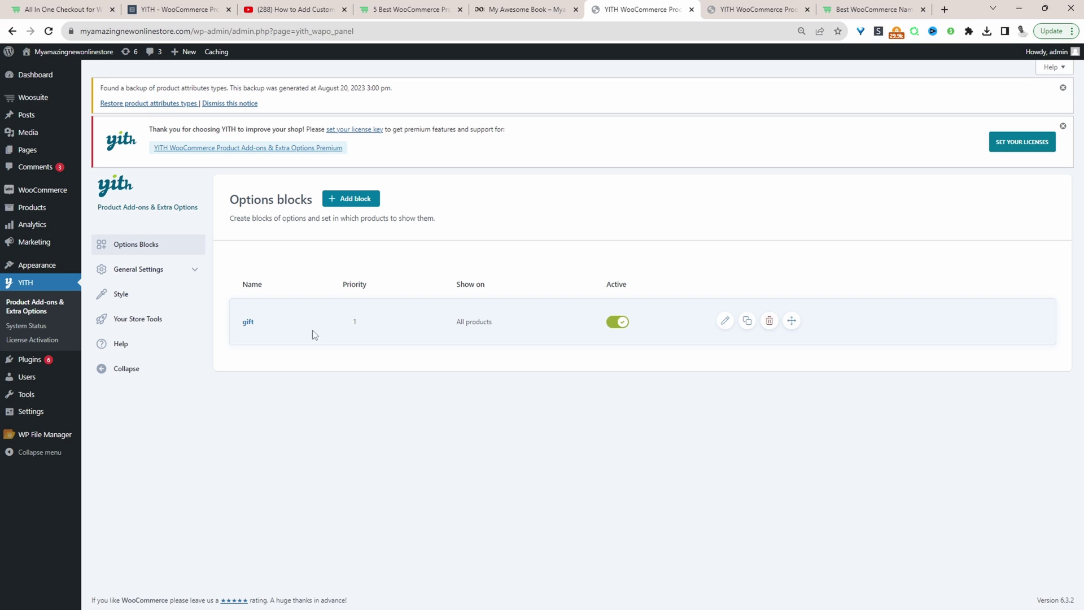
click(724, 321)
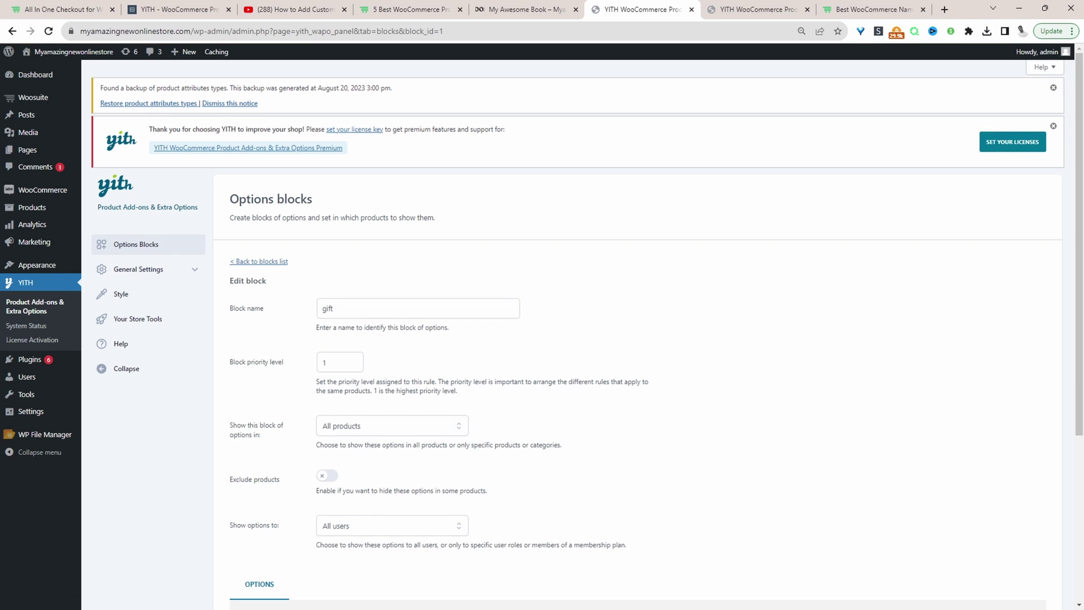
Switch the gift block's display to Specific products and back to All products, keeping All users
click(332, 309)
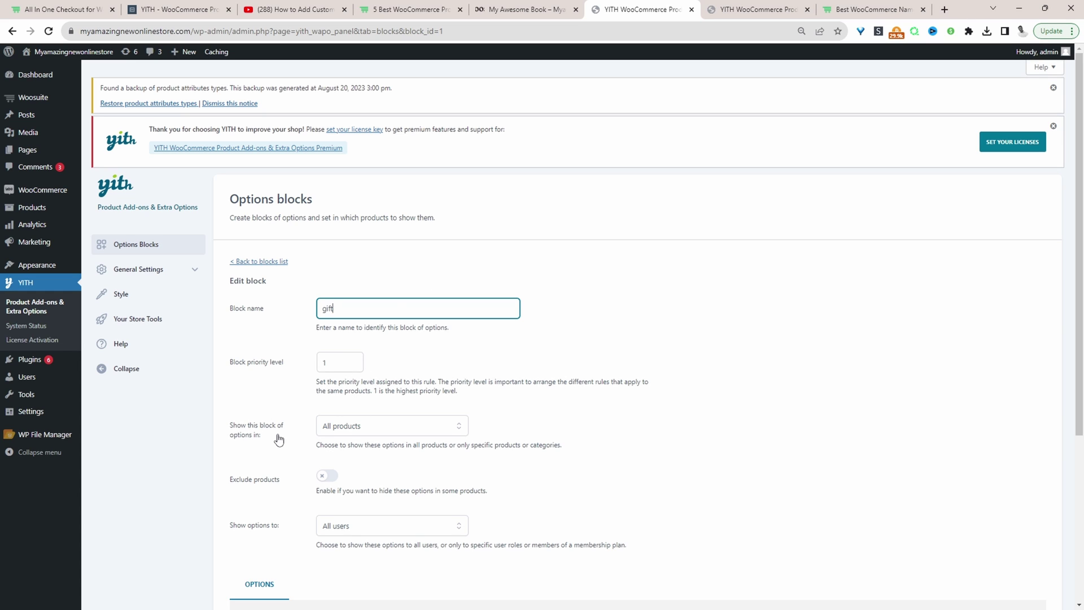
click(377, 431)
click(380, 471)
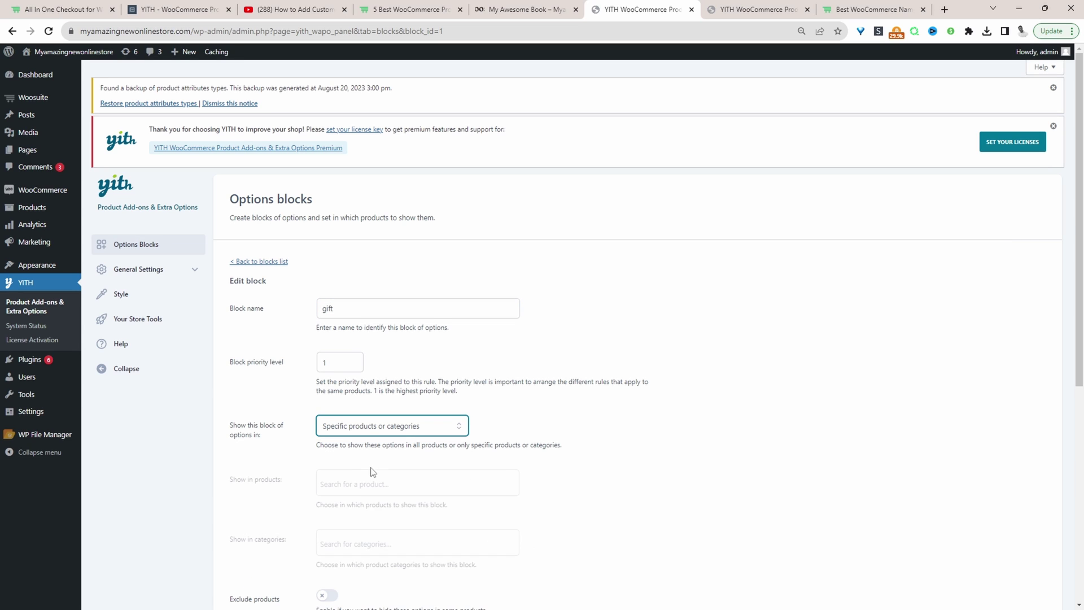
click(325, 481)
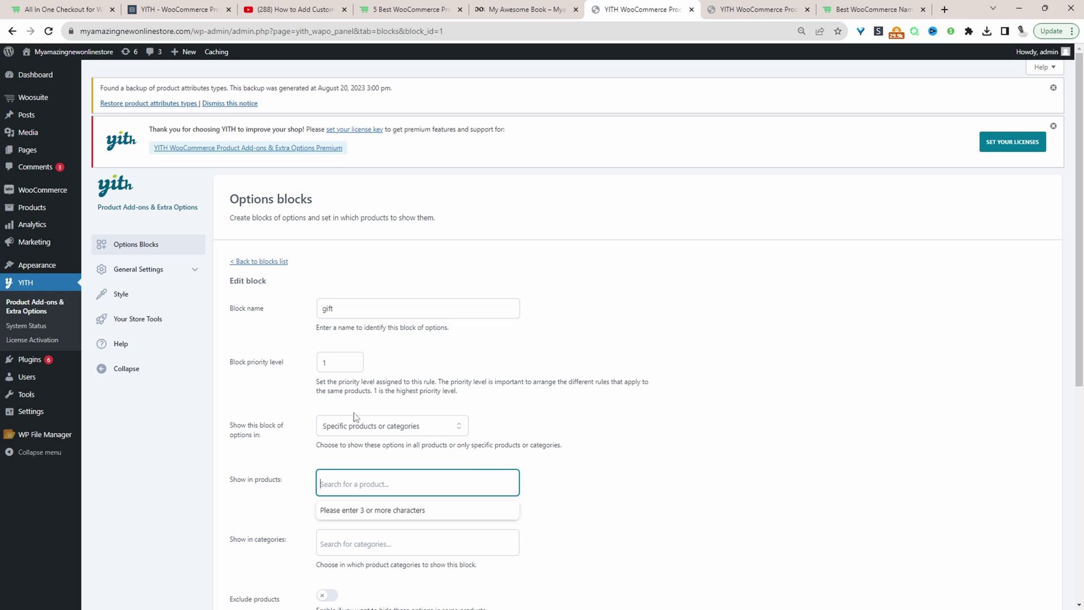
click(346, 425)
click(348, 452)
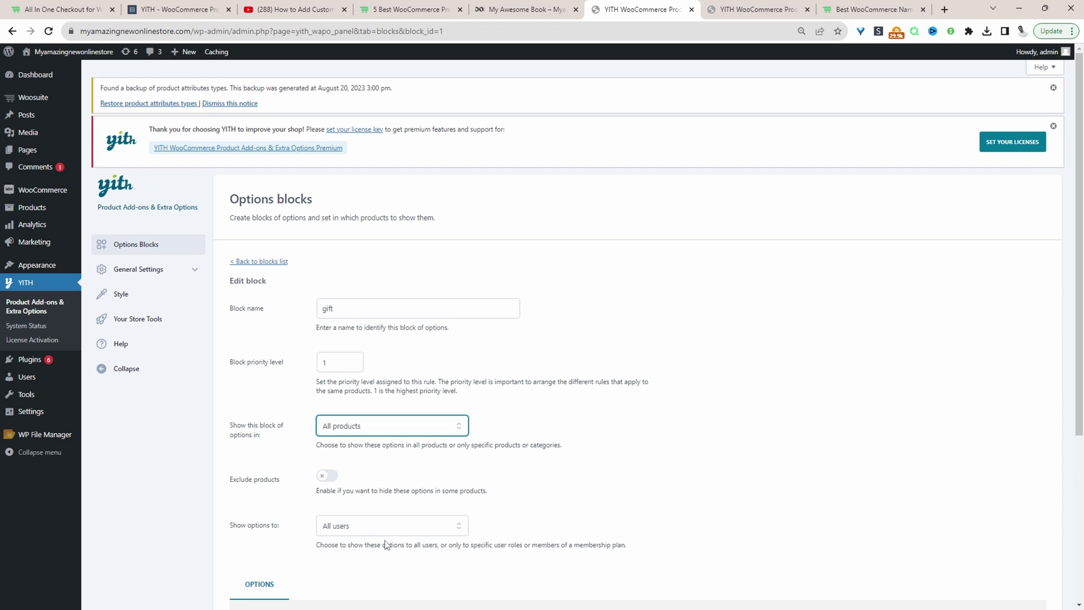
click(375, 528)
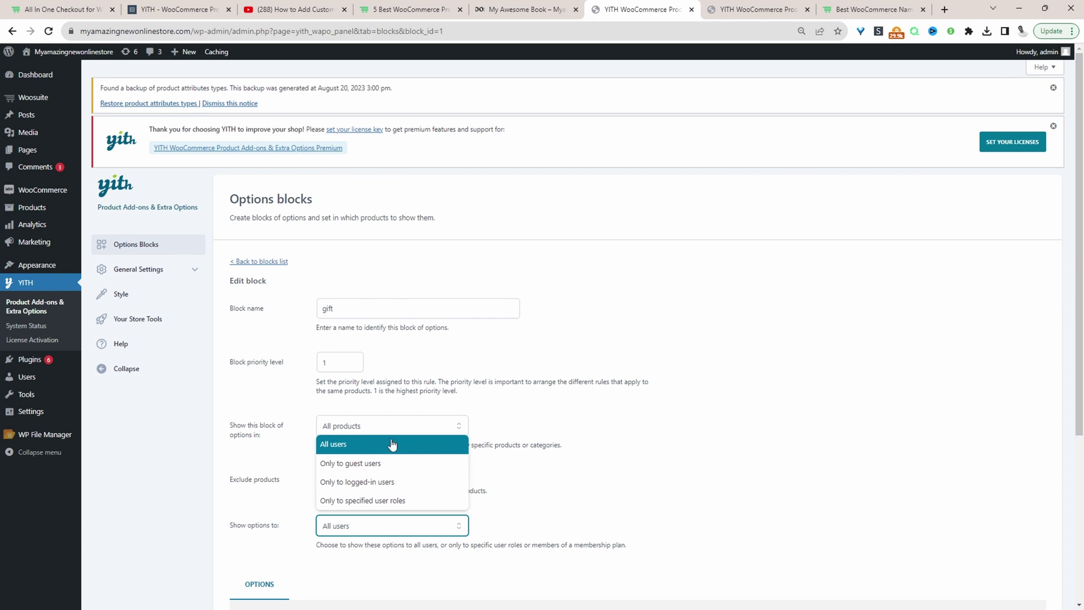
click(618, 481)
Add a new option below the Gift wrap checkbox in the gift block's Options list
scroll(411, 484, down, 2)
scroll(411, 484, down, 2)
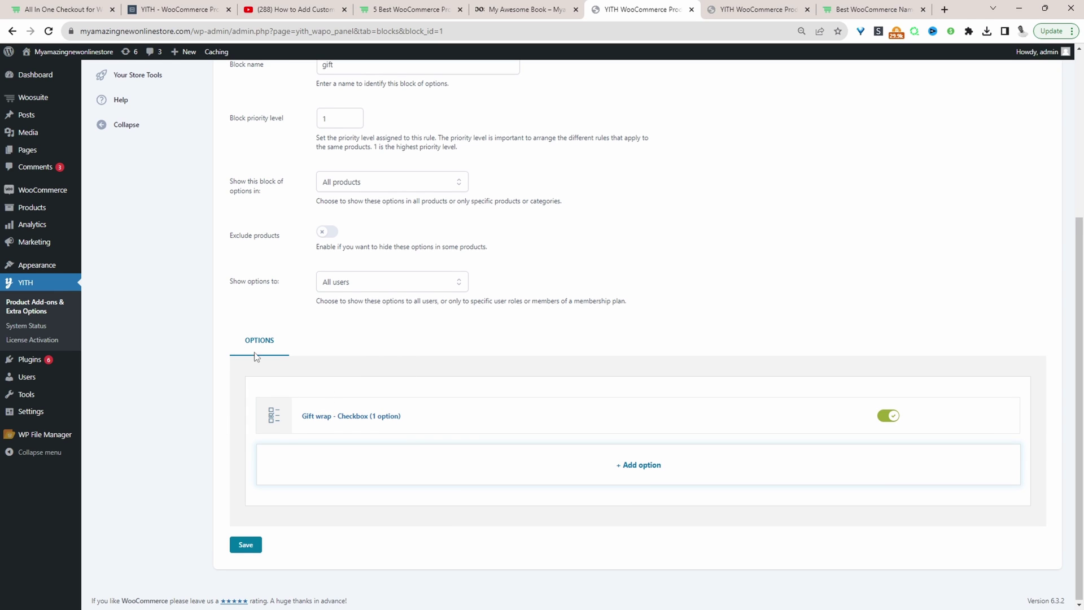
mouse_move(268, 400)
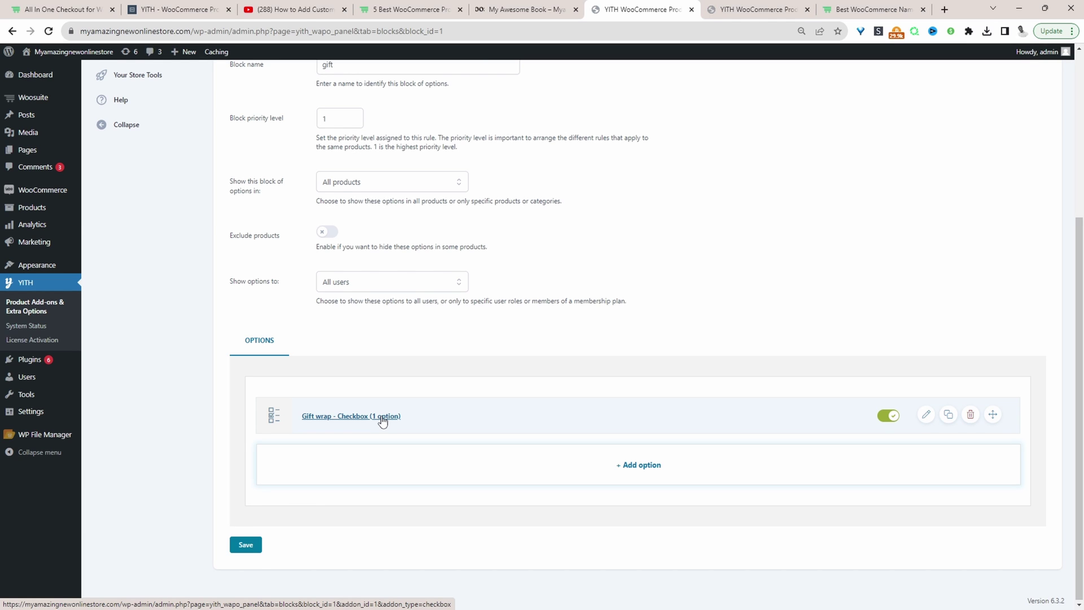
click(599, 474)
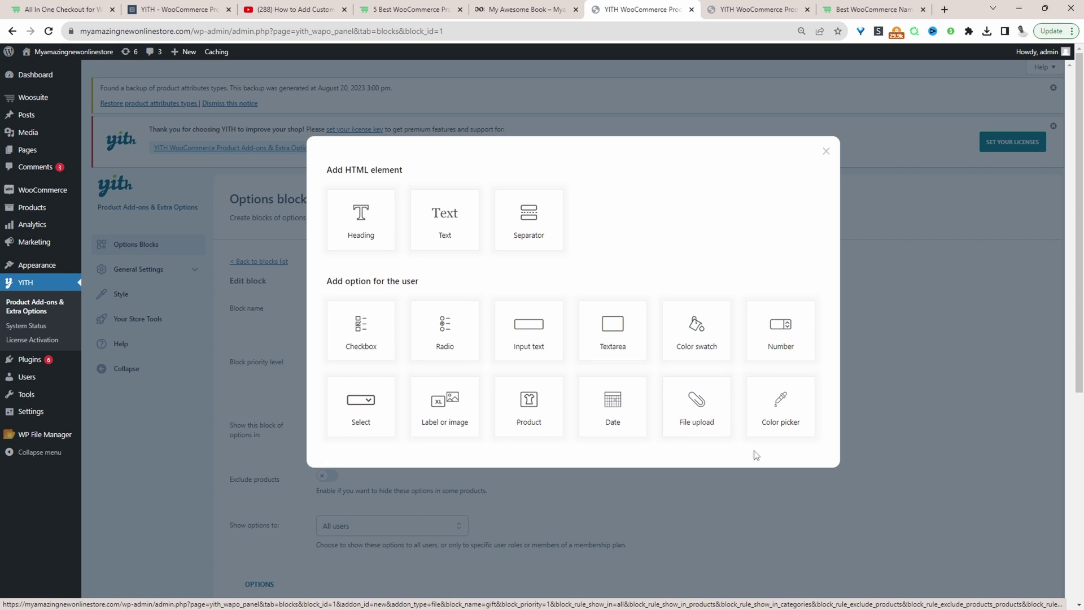
Add an Input text option titled 'Name', labelled 'Name', described 'Enter the persons name you are gifting this to.'
click(545, 350)
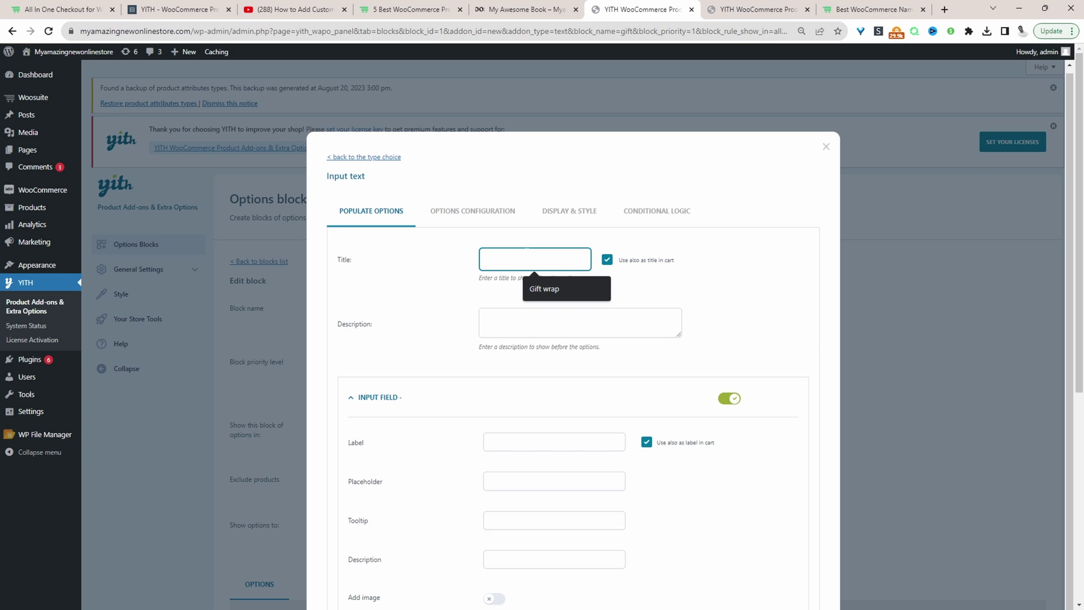
text(Name)
key(Tab)
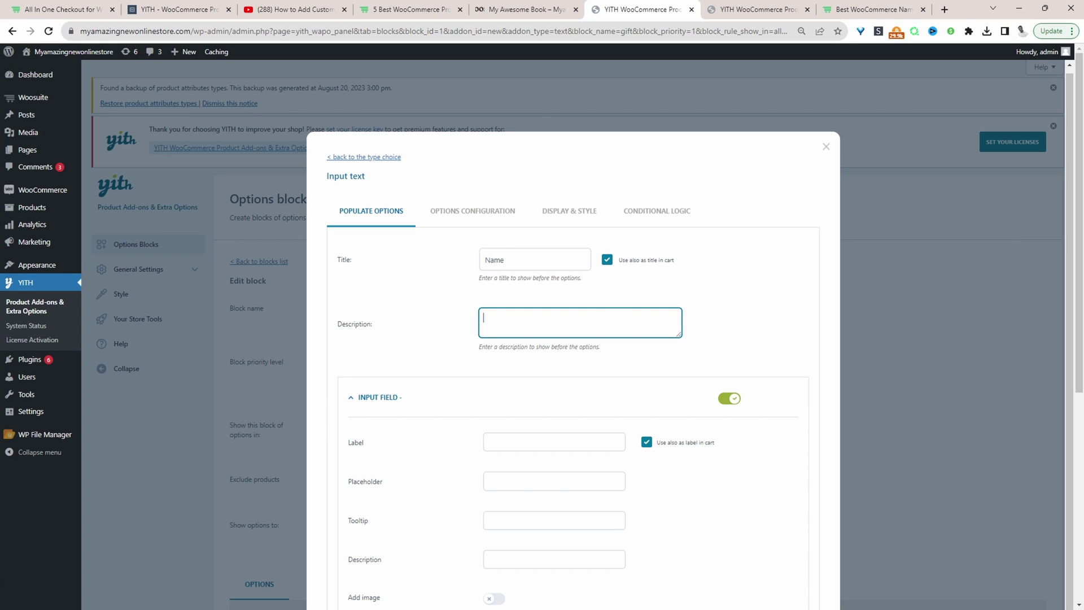
text(Enter the persons name you are gifting this to.)
scroll(706, 316, down, 3)
click(529, 270)
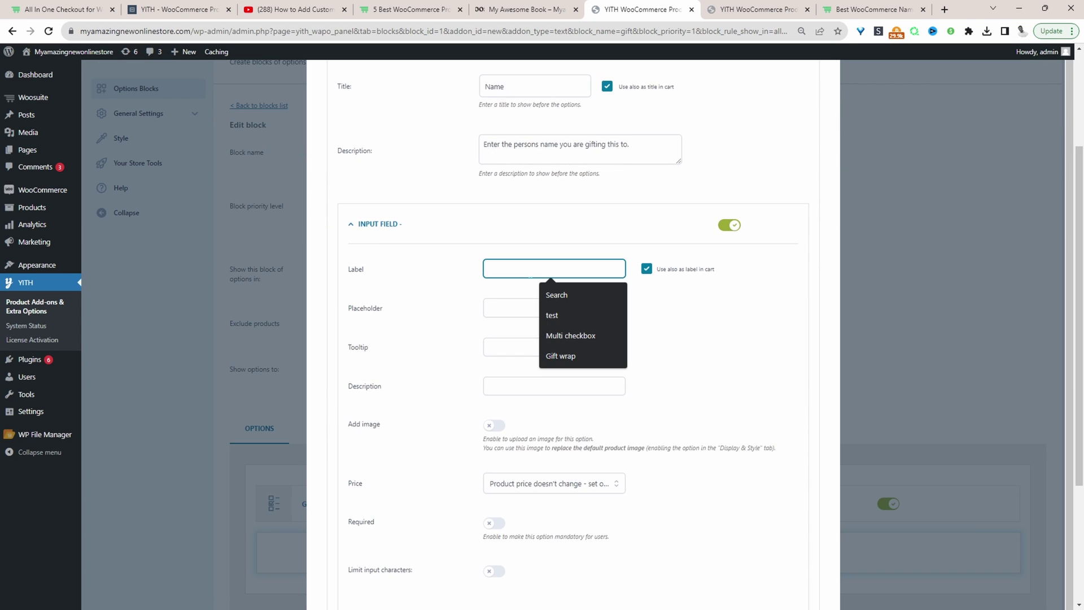
text(Name)
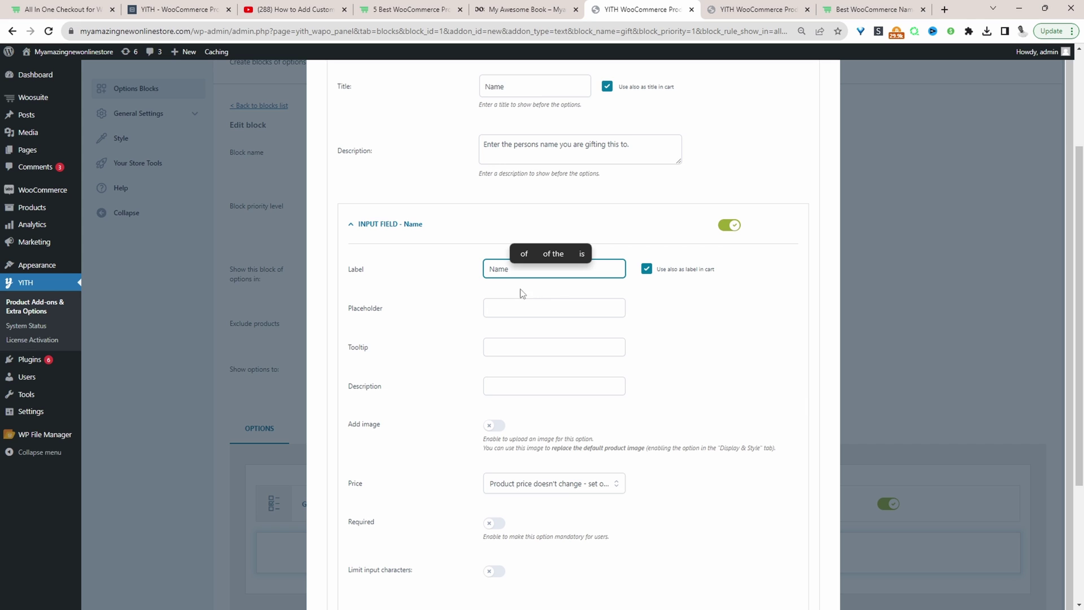
key(shift+Left)
key(shift+Left)
key(shift+Left)
scroll(532, 403, down, 1)
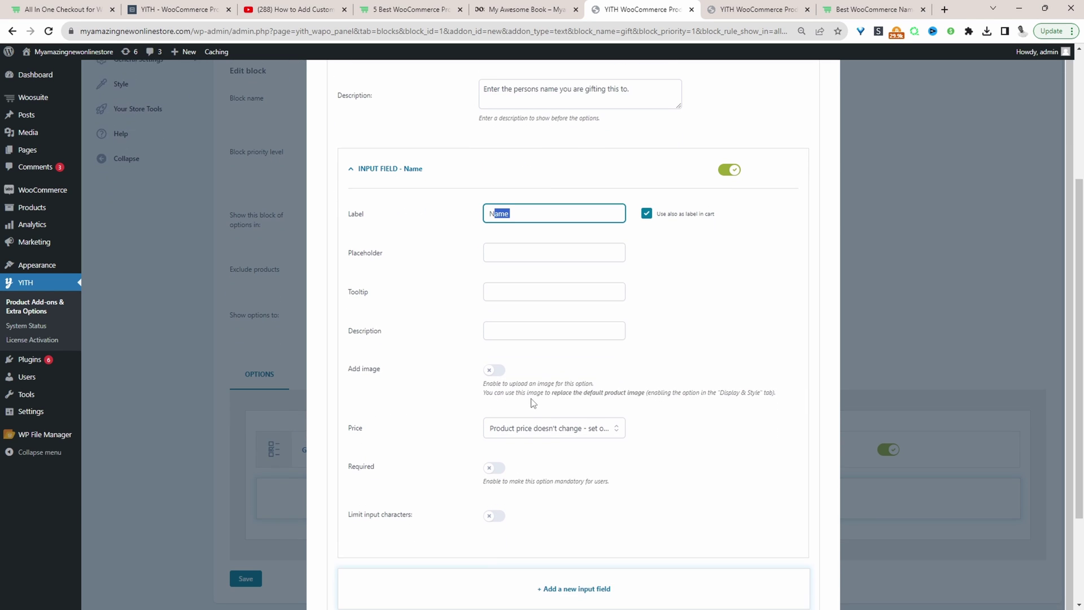
click(531, 430)
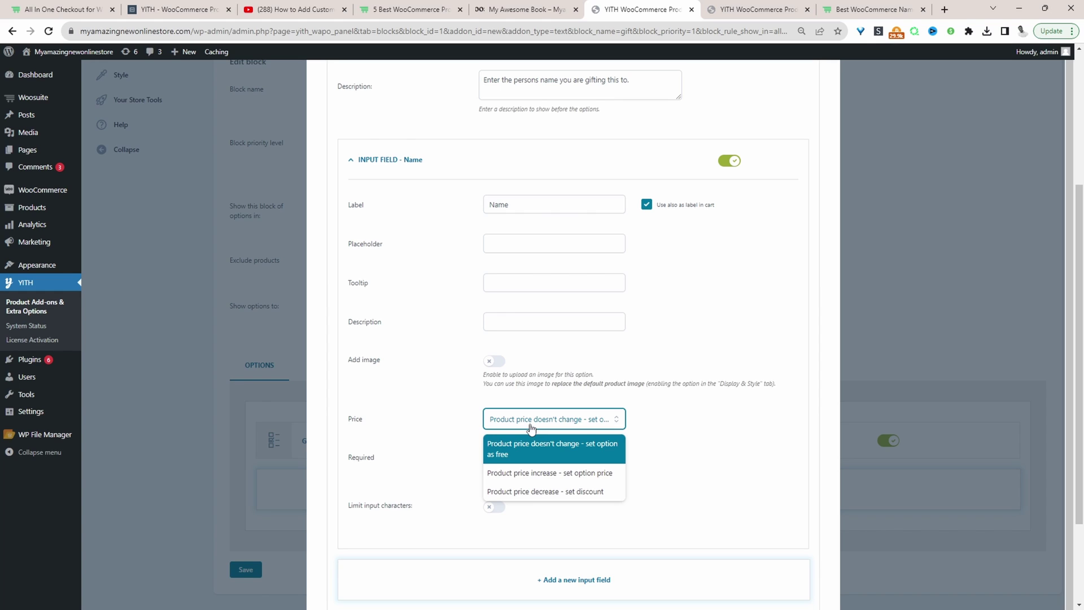
click(525, 472)
click(646, 464)
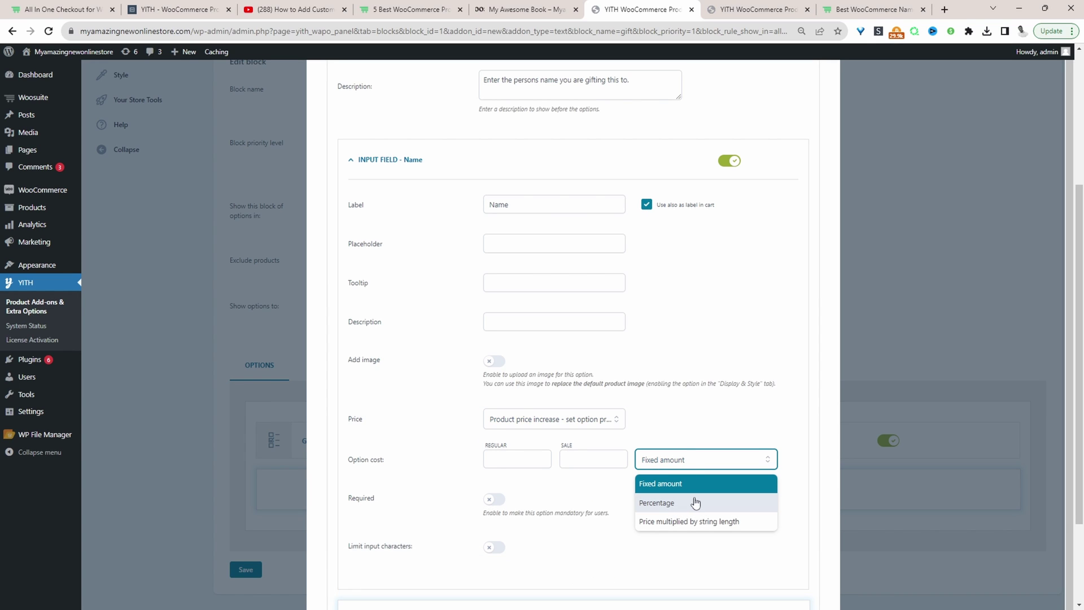
click(703, 521)
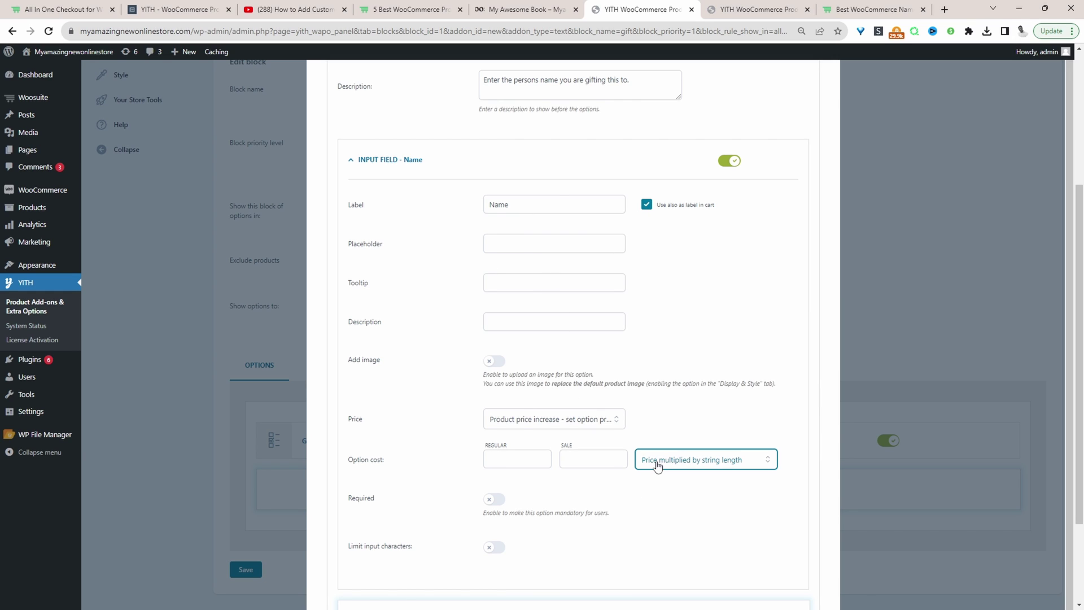
click(729, 464)
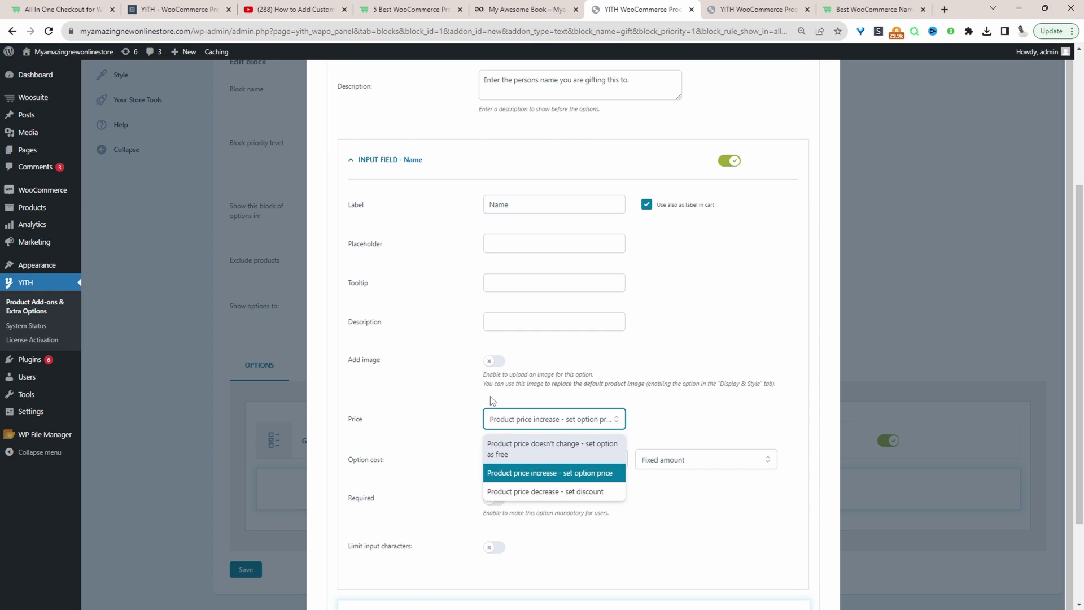
click(566, 449)
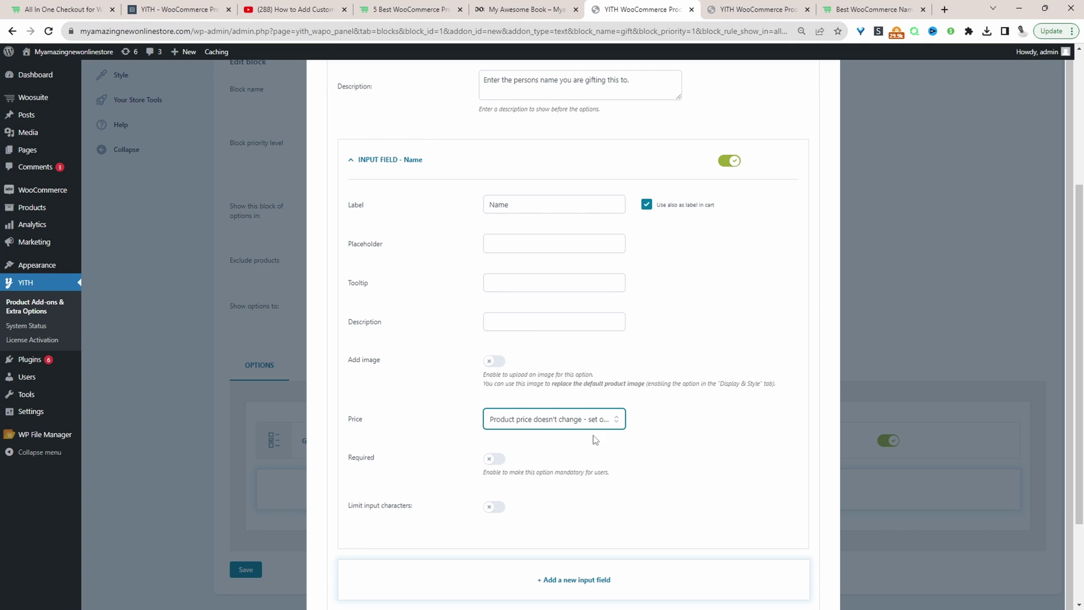
scroll(595, 440, down, 3)
Save the Name input field and then the gift options block
click(801, 539)
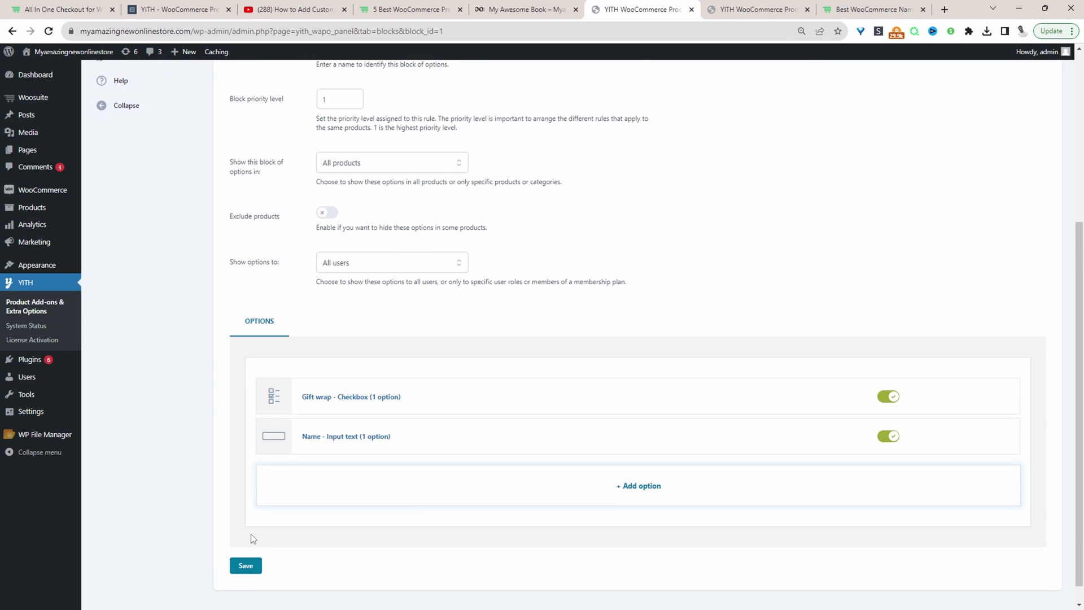
click(257, 567)
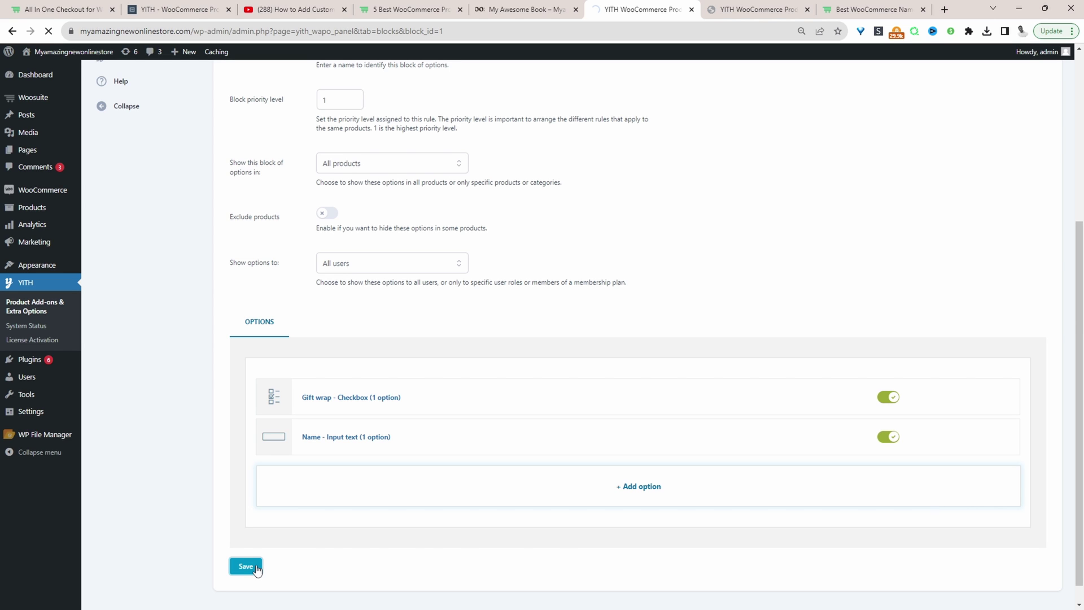
On the My Awesome Book page, enter the recipient's name and tick Gift wrap
key(ctrl+Page_Up)
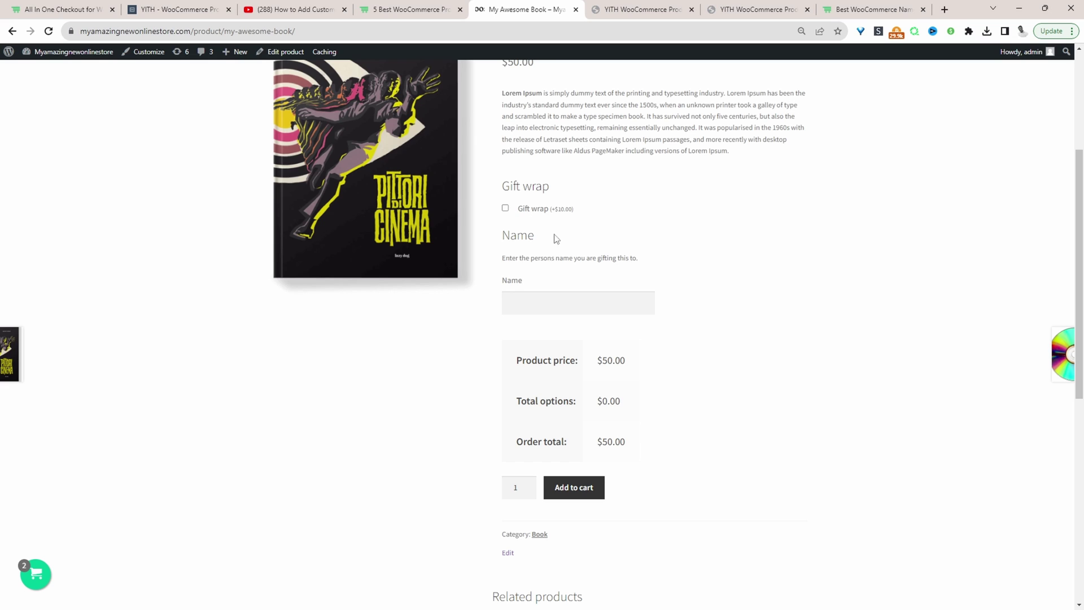
click(521, 309)
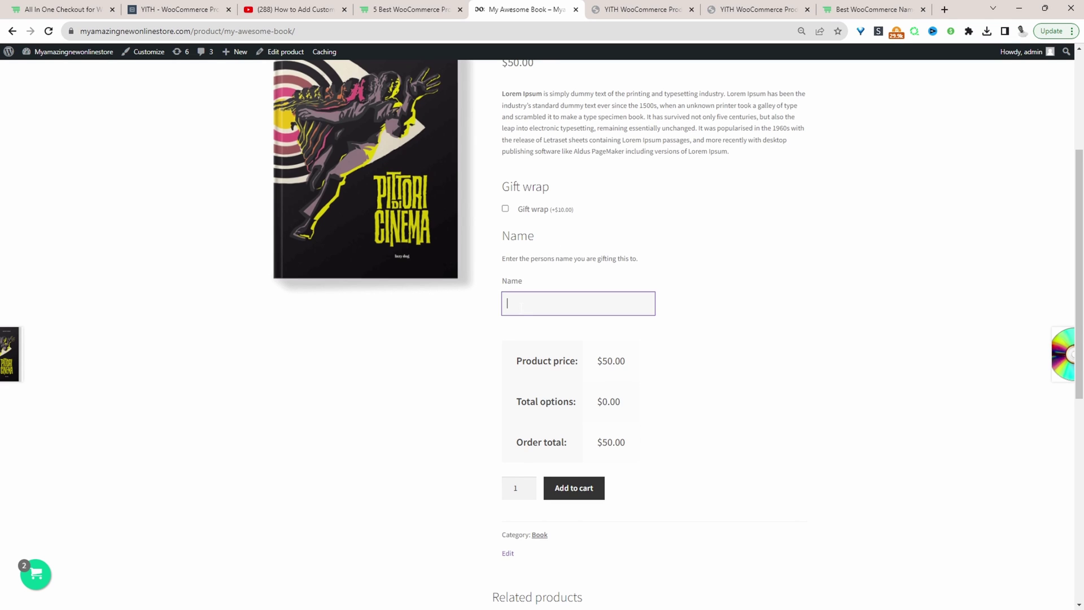
text(Brian)
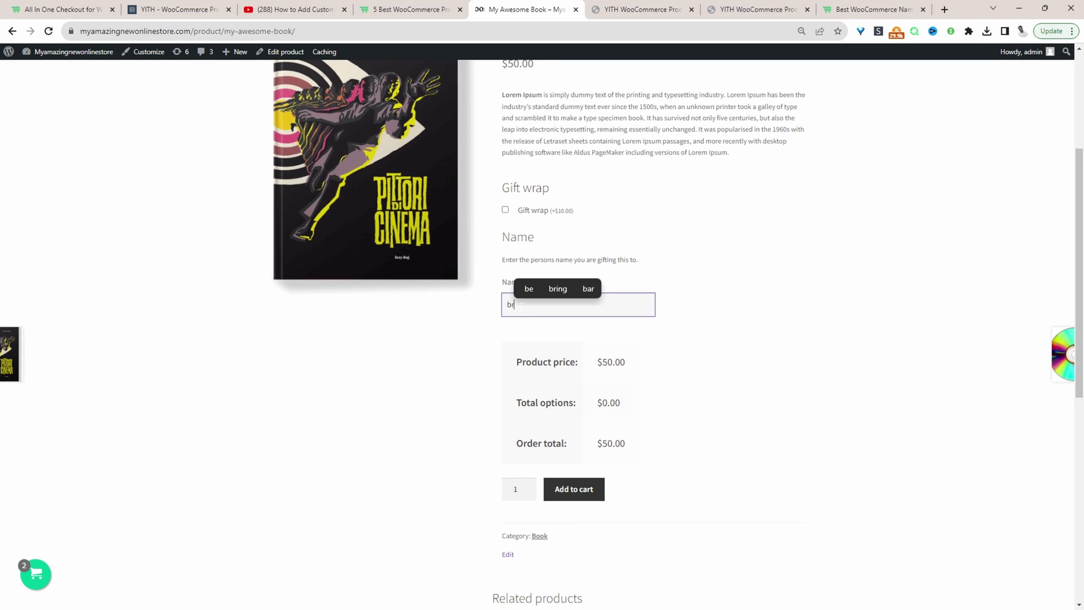
click(505, 212)
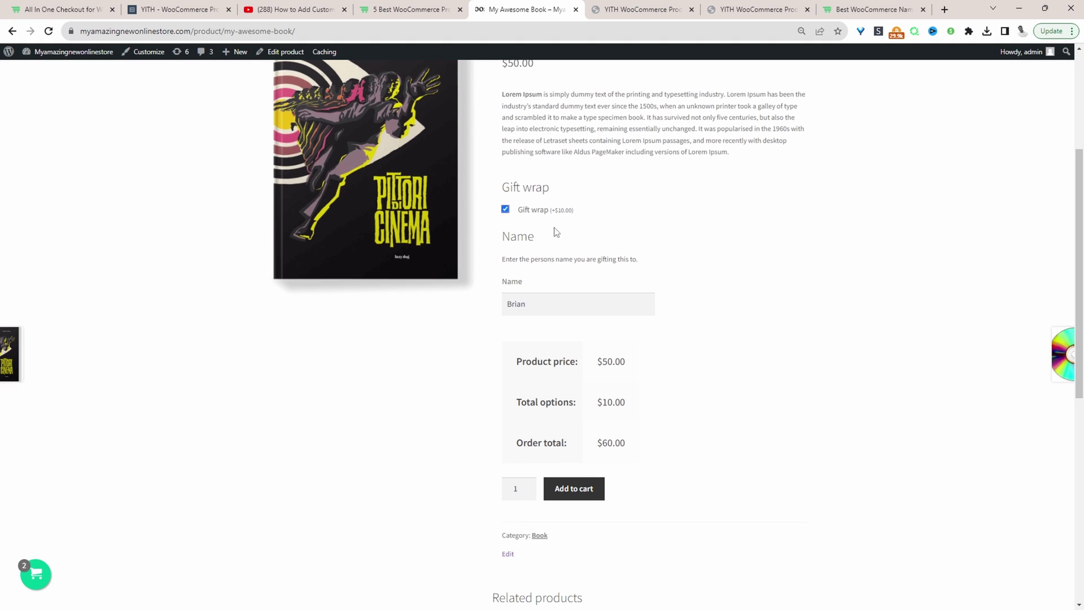
Add the book to the cart, view the $195.00 cart, then open YITH General Settings
scroll(567, 232, down, 1)
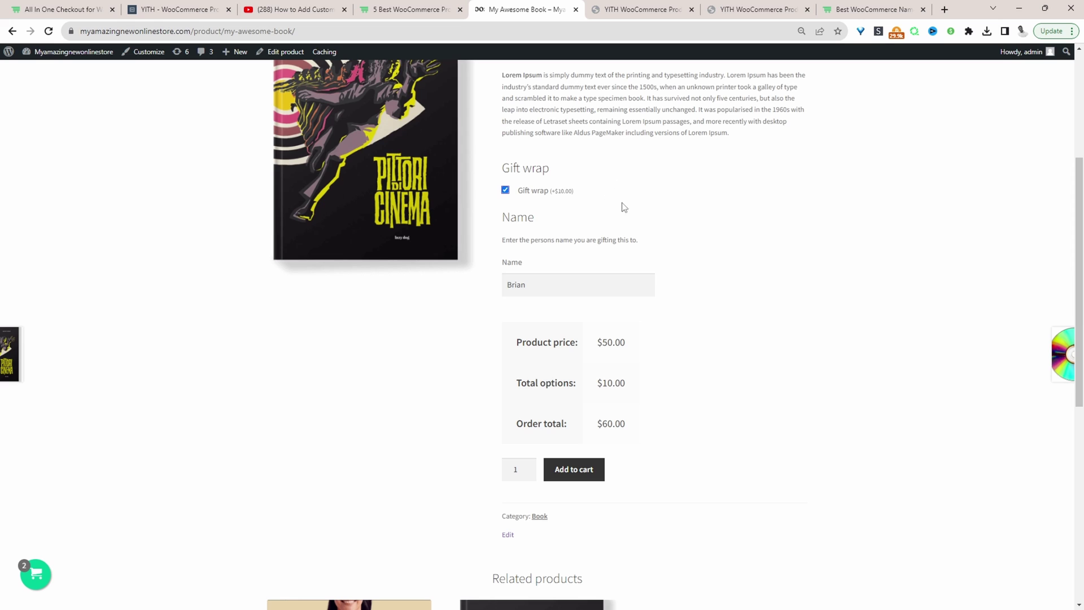
click(569, 472)
mouse_move(733, 148)
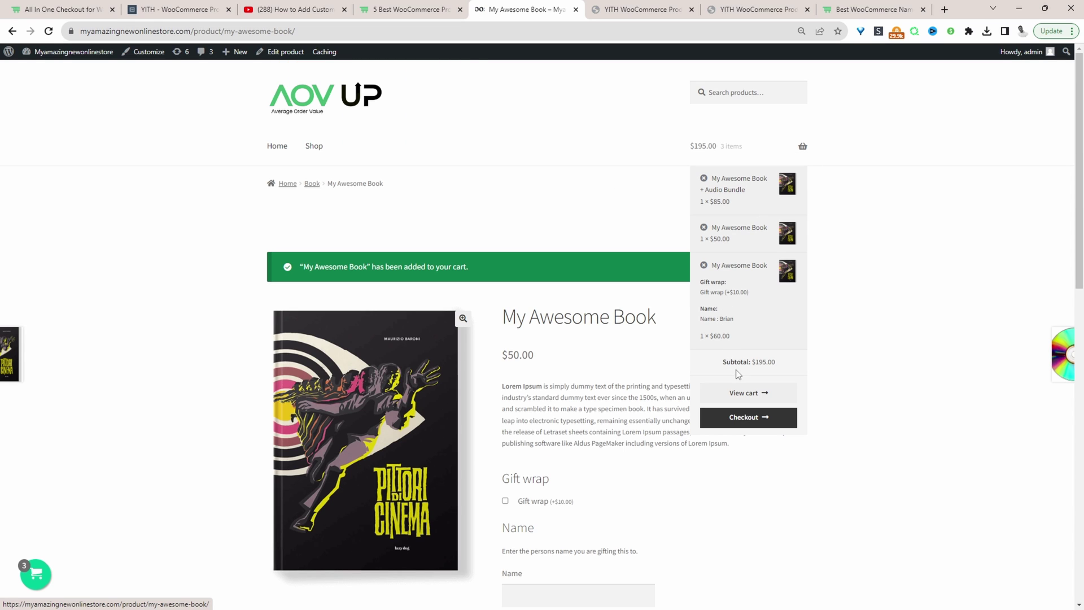
click(745, 395)
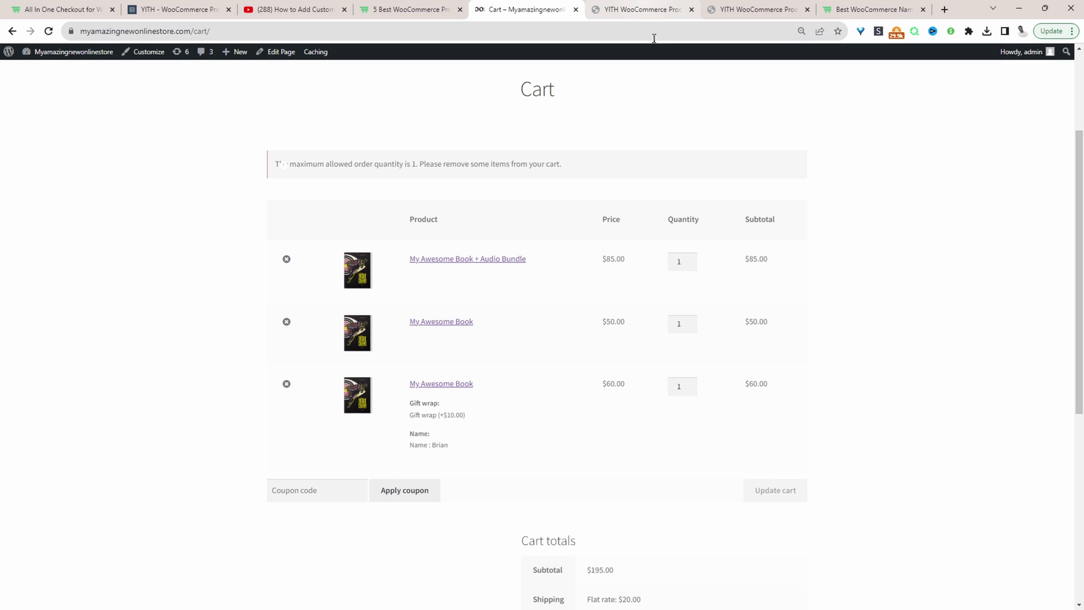
key(ctrl+Tab)
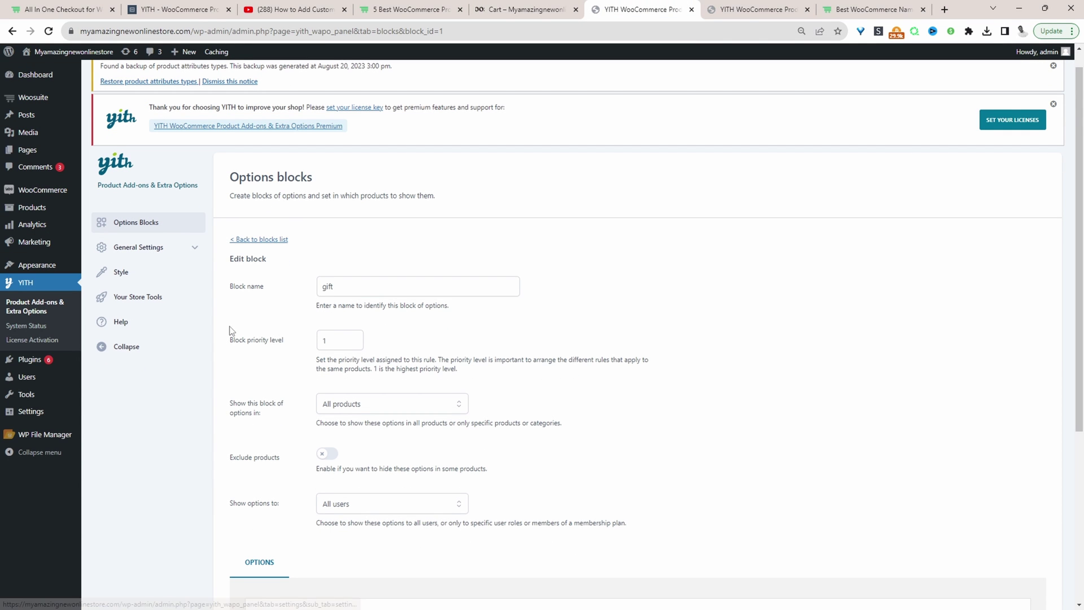
click(173, 244)
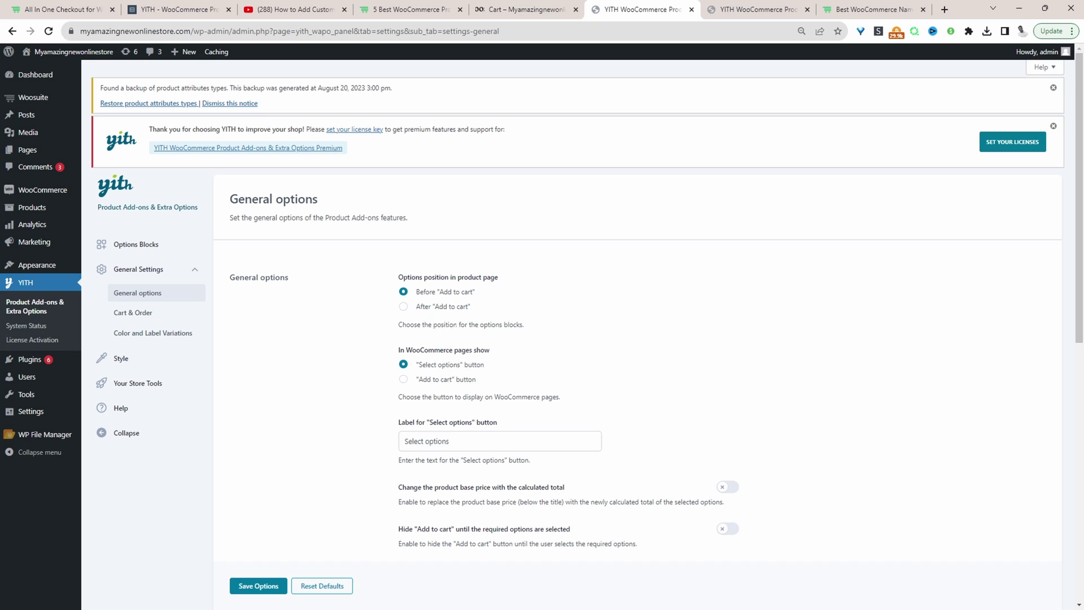
scroll(449, 277, down, 1)
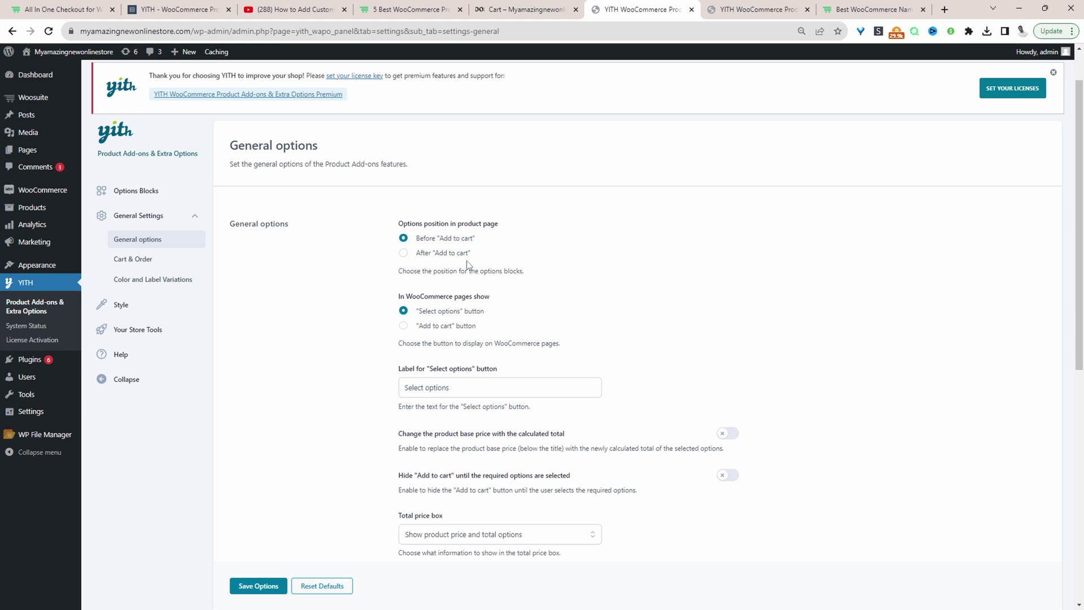
scroll(467, 264, down, 5)
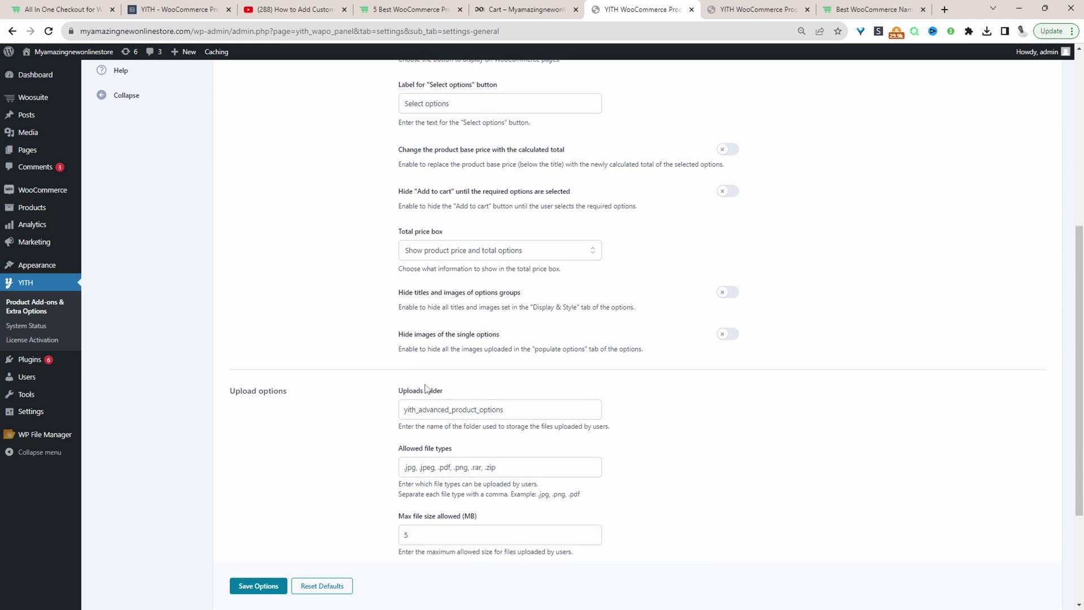
scroll(459, 319, down, 3)
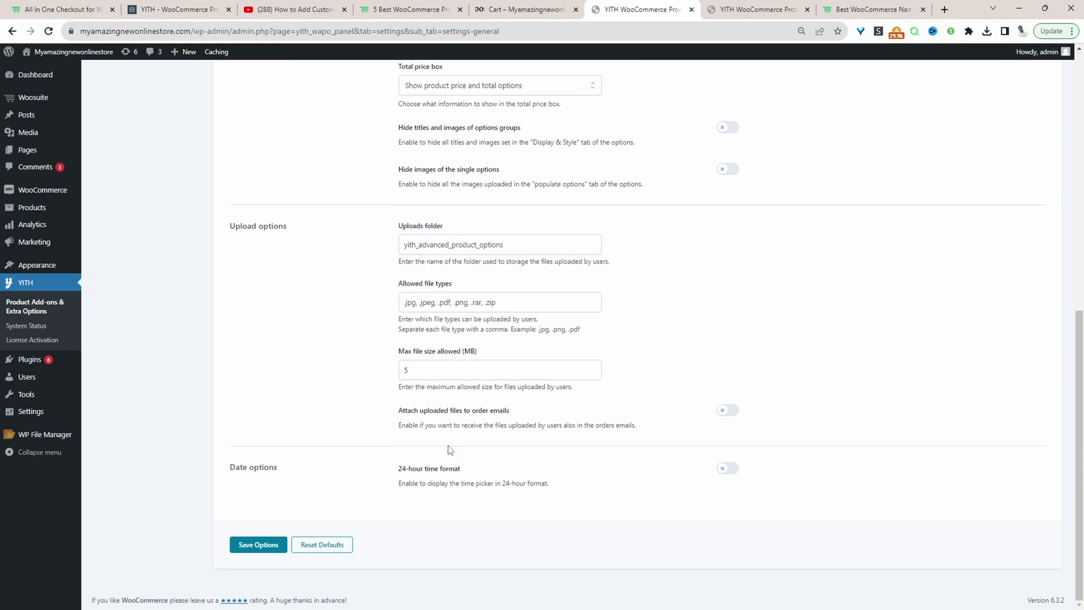
scroll(536, 519, up, 10)
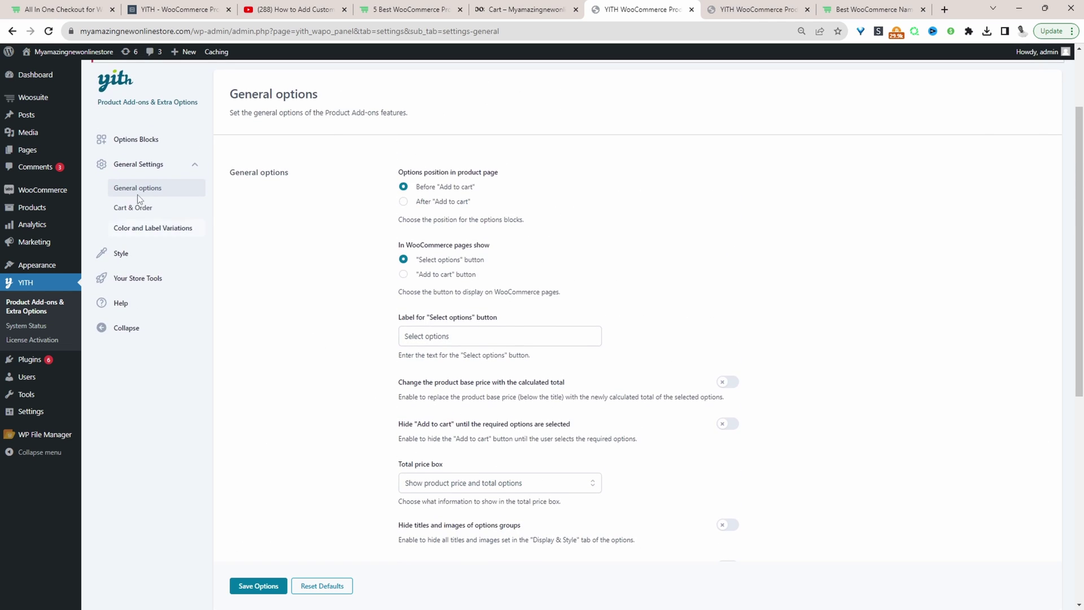
Set the YITH add-ons Form style to Custom style on the Style page
click(136, 203)
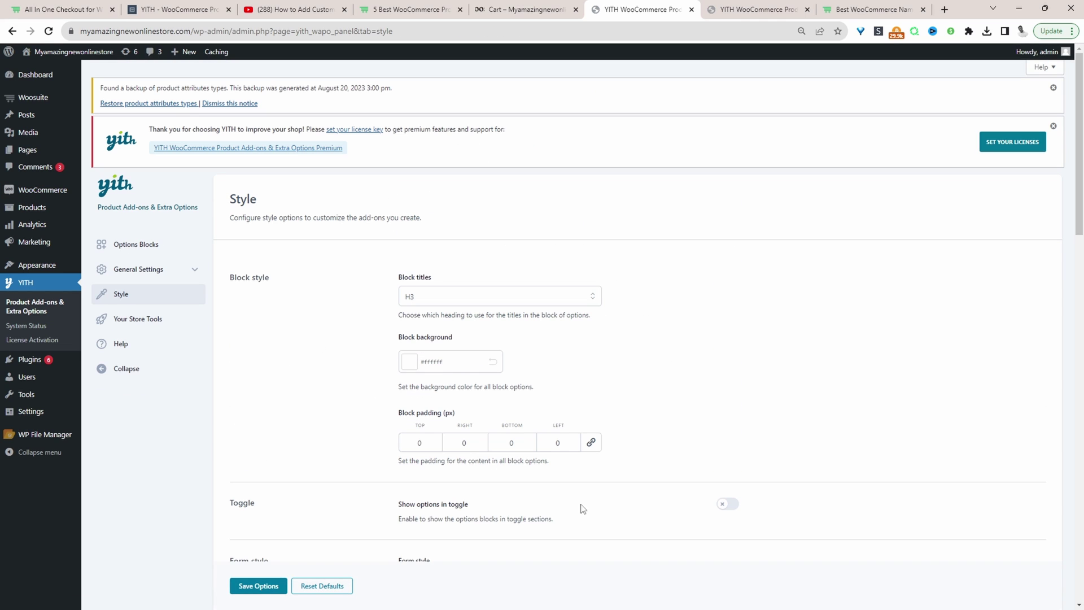
scroll(473, 333, down, 4)
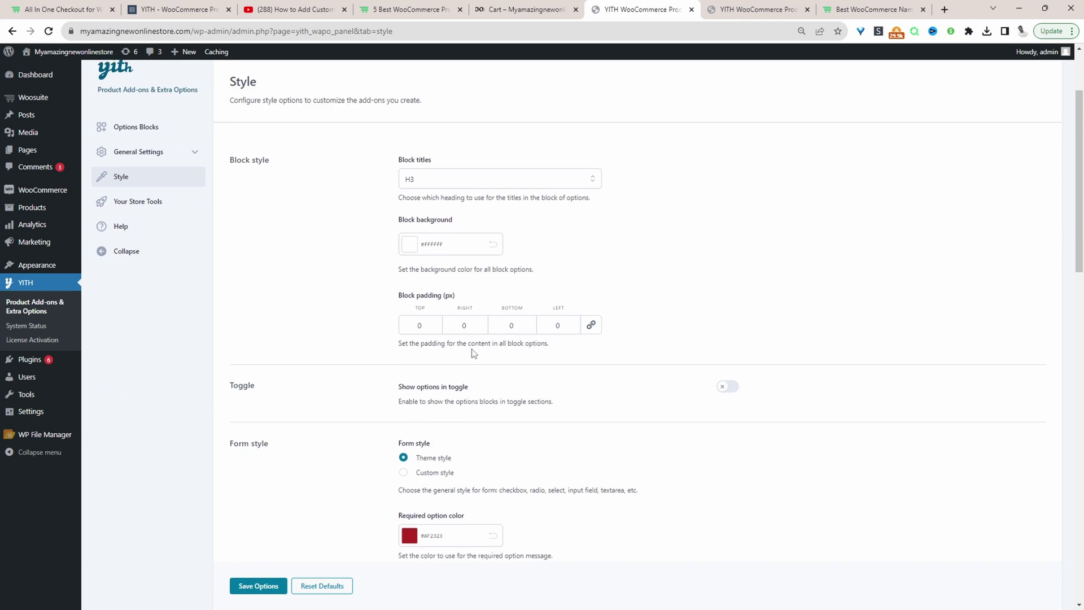
scroll(472, 351, down, 3)
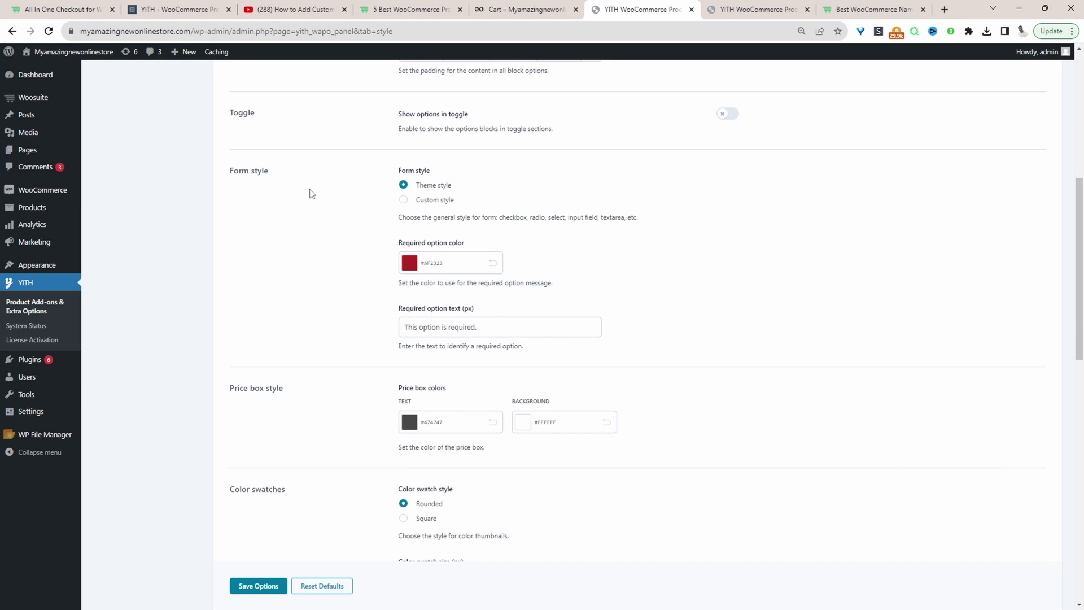
click(411, 201)
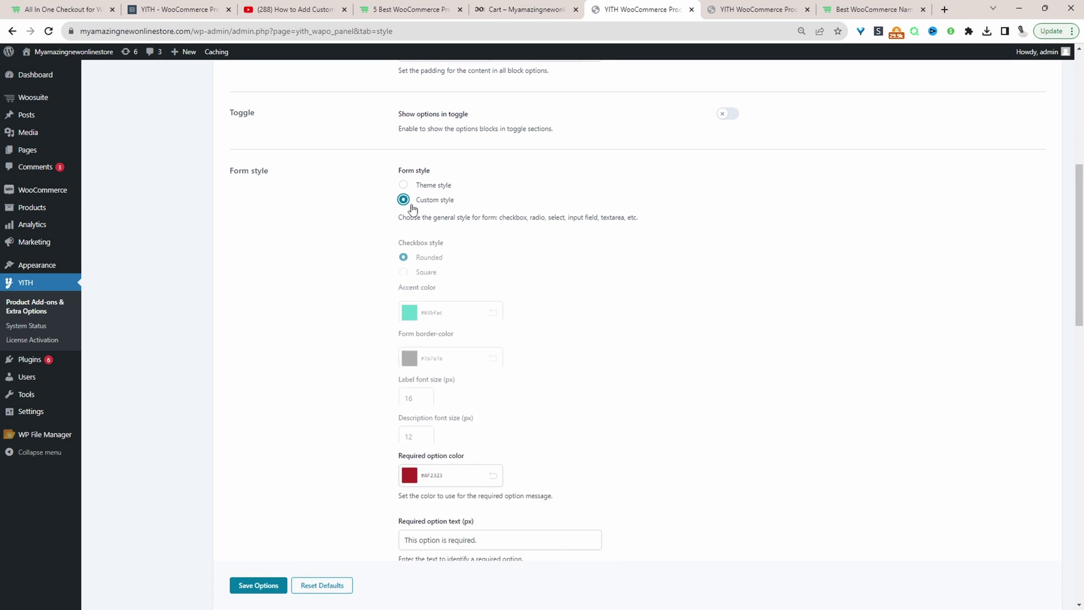